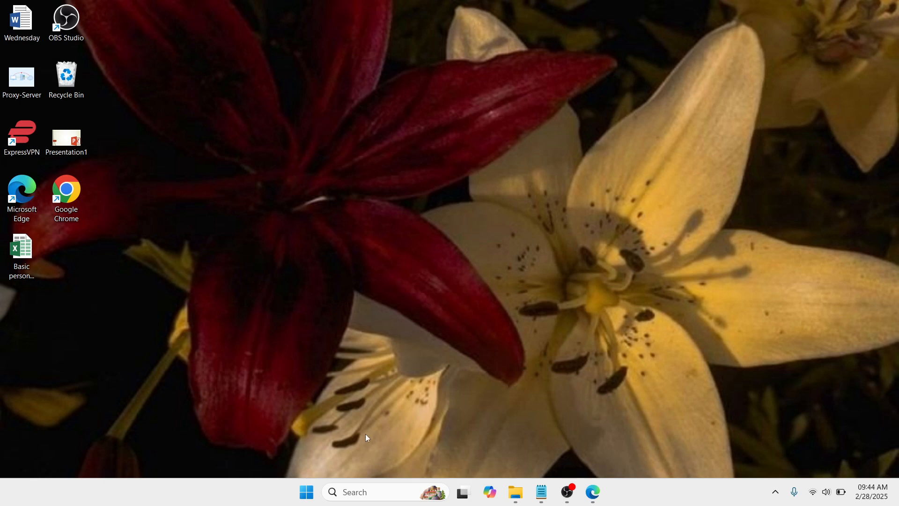
# Search Windows for regedit and open Registry Editor as administrator
pyautogui.click(357, 500)
pyautogui.write('regedi')
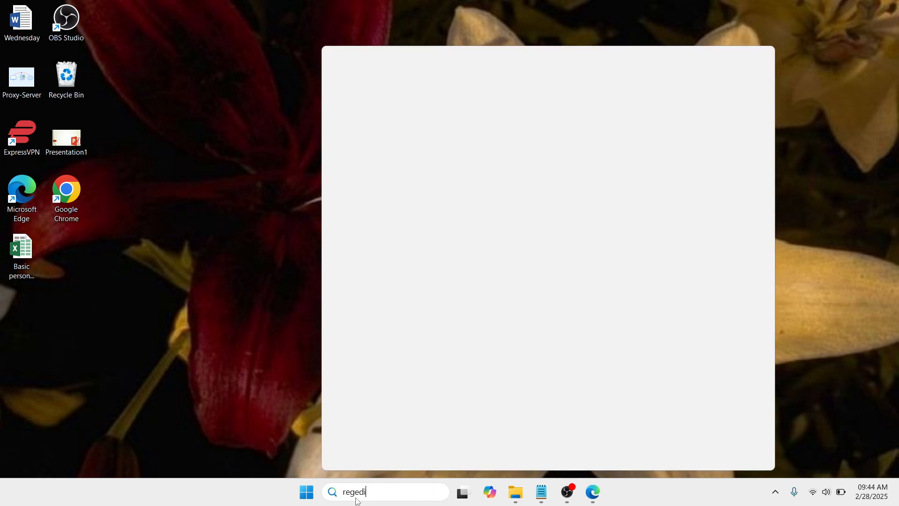
pyautogui.write('t')
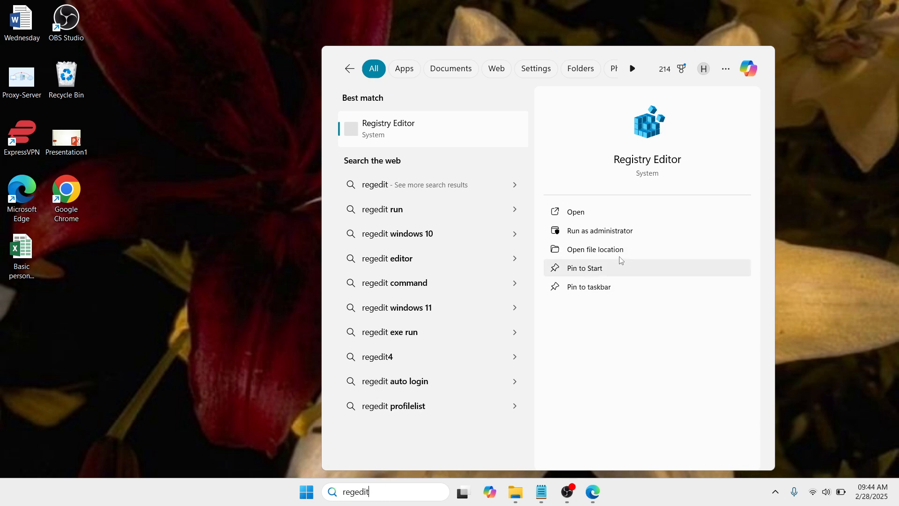
pyautogui.click(633, 234)
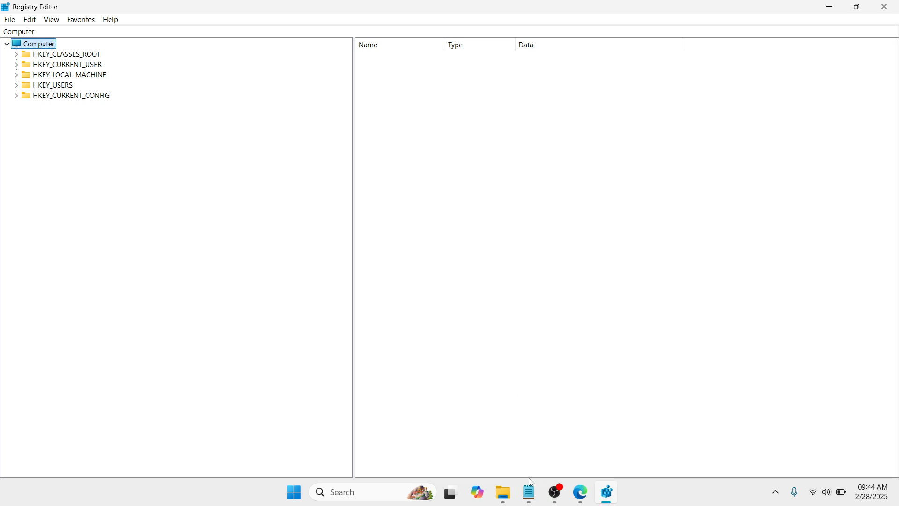
# Copy the registry path Computer\HKEY_LOCAL_MACHINE\SOFTWARE\Policies\Microsoft\Windows from the Notepad note and minimize Notepad
pyautogui.click(530, 490)
pyautogui.click(563, 313)
pyautogui.moveTo(563, 314); pyautogui.dragTo(380, 287)
pyautogui.hotkey('ctrl', 'c')
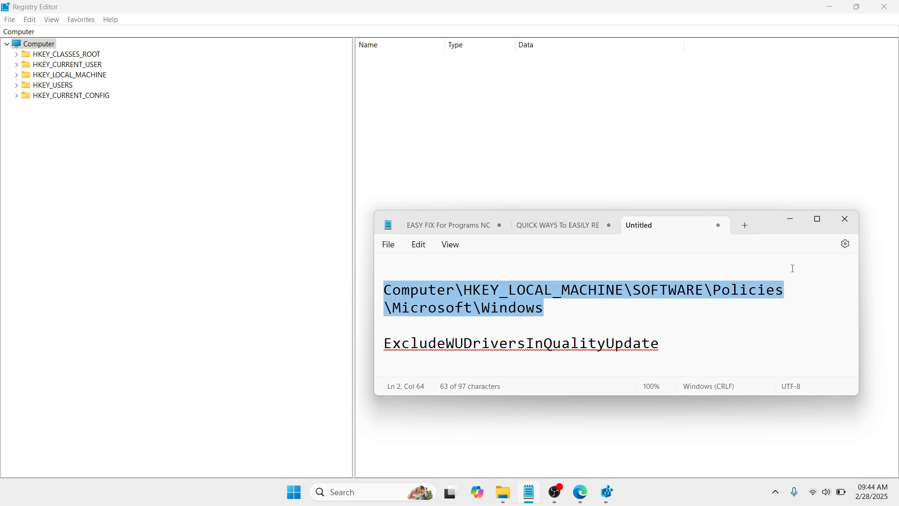
pyautogui.click(791, 219)
# Replace the Registry Editor address with the copied path and go to Computer\HKEY_LOCAL_MACHINE\SOFTWARE\Policies\Microsoft\Windows
pyautogui.click(188, 32)
pyautogui.press('BackSpace')
pyautogui.press('BackSpace')
pyautogui.press('BackSpace')
pyautogui.press('BackSpace')
pyautogui.press('BackSpace')
pyautogui.press('BackSpace')
pyautogui.press('BackSpace')
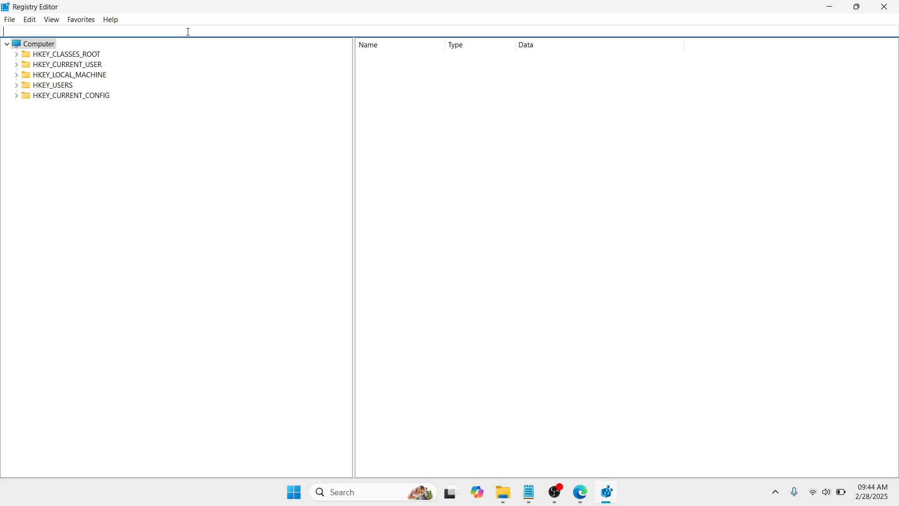
pyautogui.hotkey('ctrl', 'v')
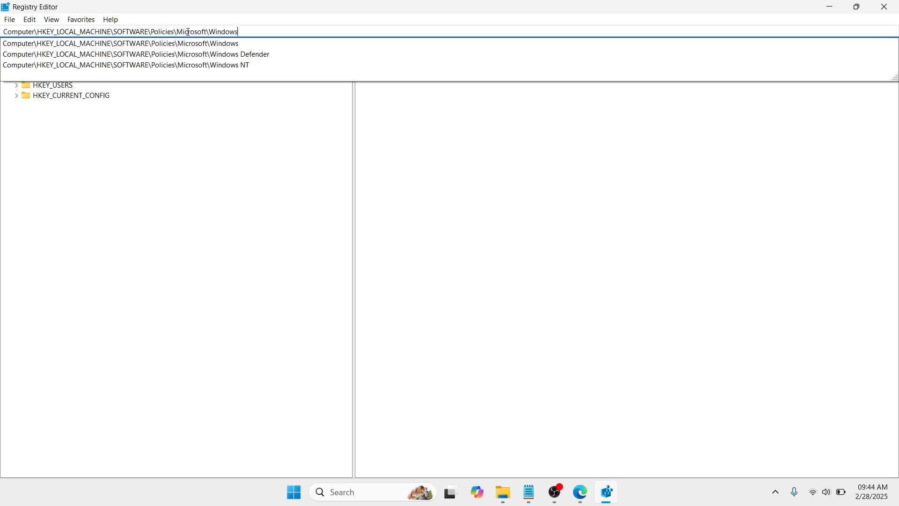
pyautogui.press('Return')
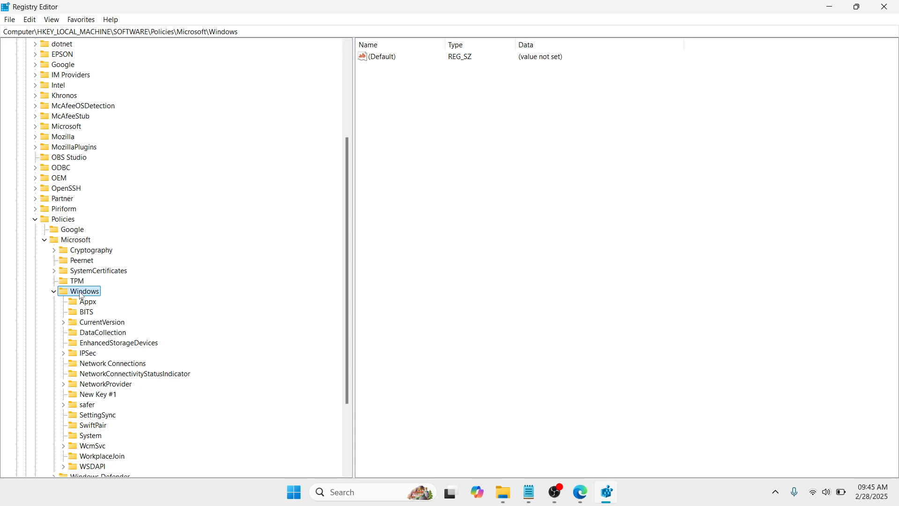
# Create a new key named WindowsUpdate under the Policies\Microsoft\Windows key
pyautogui.rightClick(82, 297)
pyautogui.moveTo(134, 310)
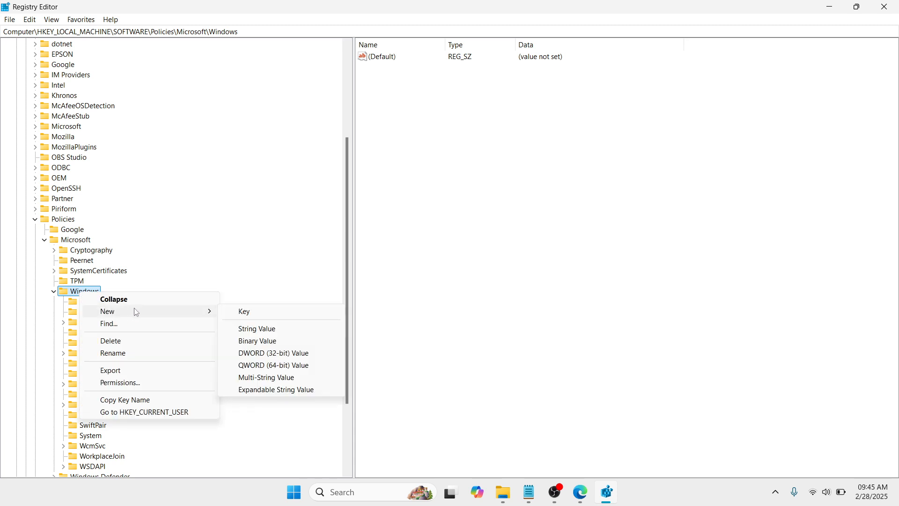
pyautogui.click(271, 318)
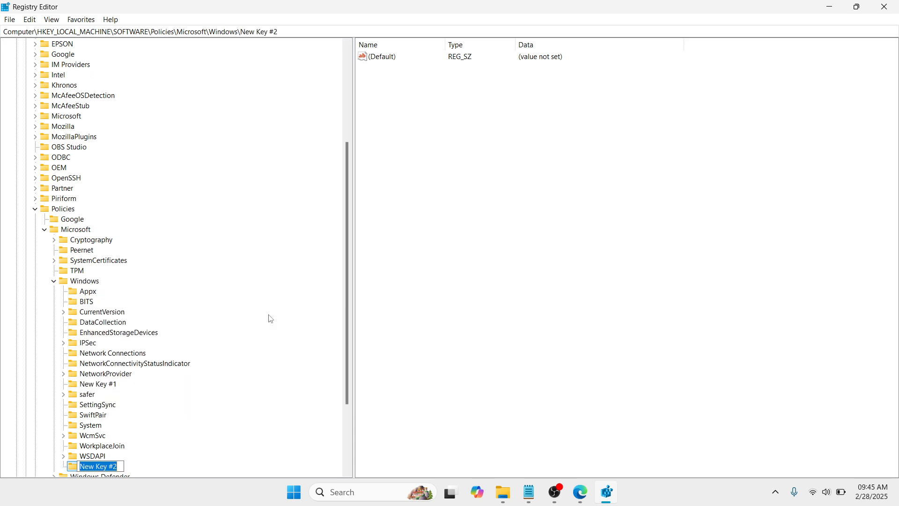
pyautogui.write('WindowsUpdate')
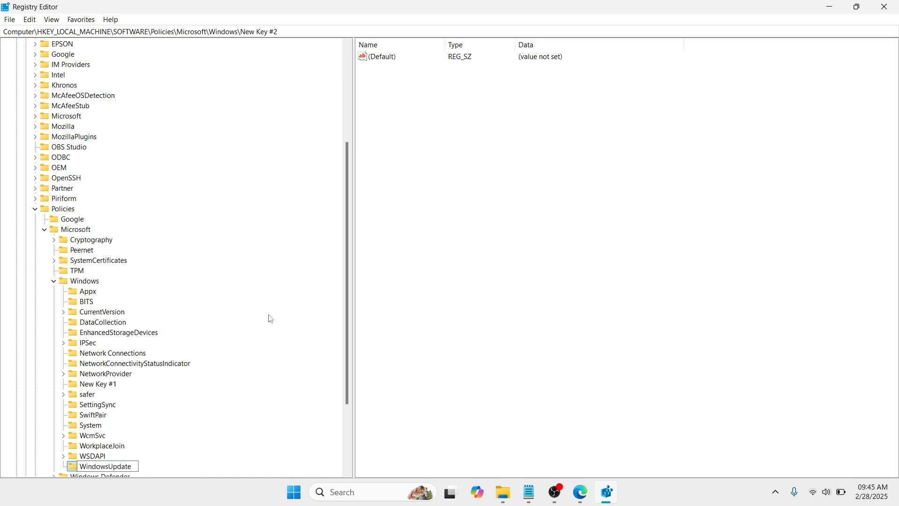
pyautogui.moveTo(350, 330); pyautogui.dragTo(351, 380)
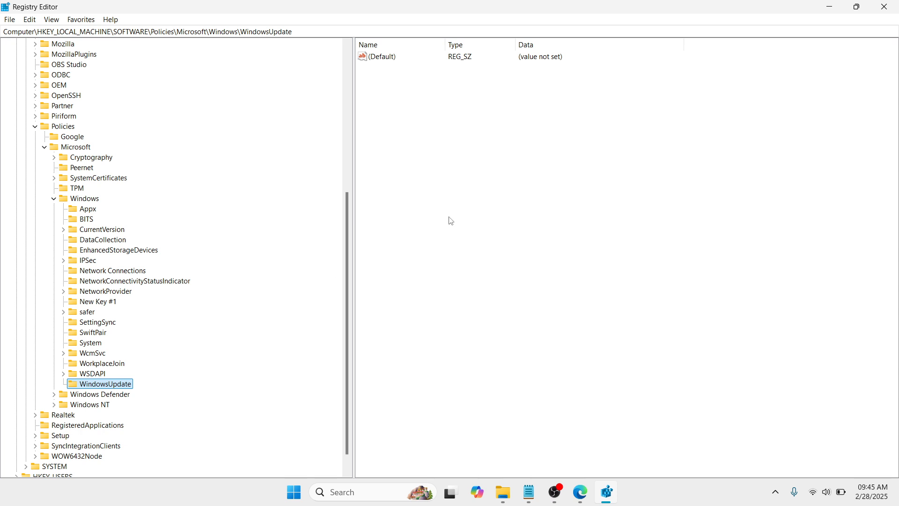
# Add a new DWORD (32-bit) value to the WindowsUpdate key
pyautogui.rightClick(432, 167)
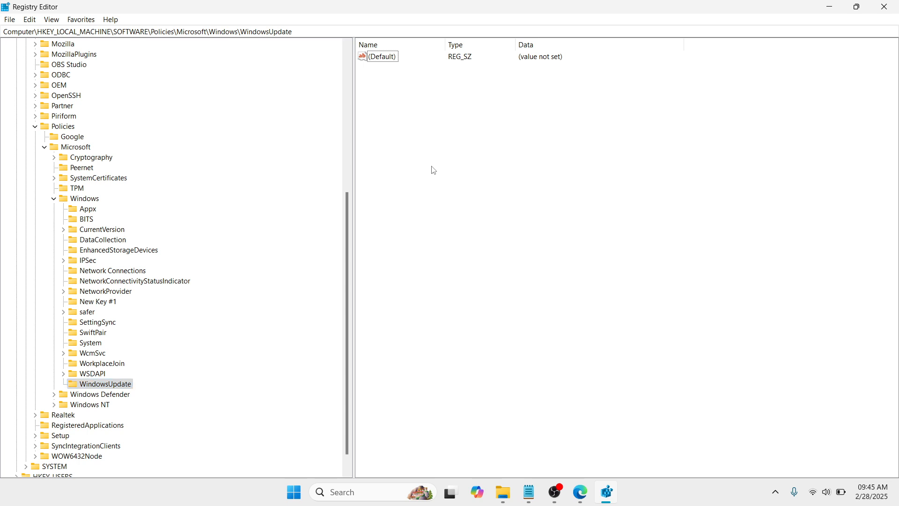
pyautogui.moveTo(466, 180)
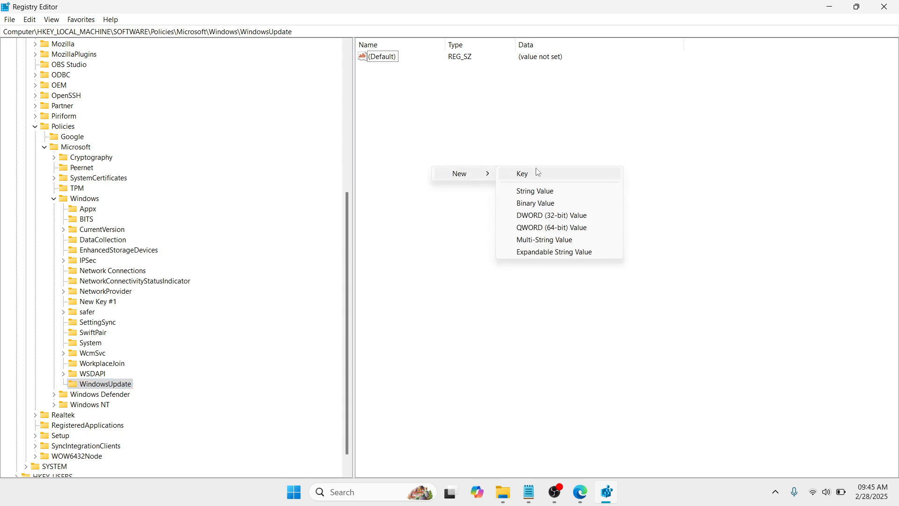
pyautogui.click(544, 219)
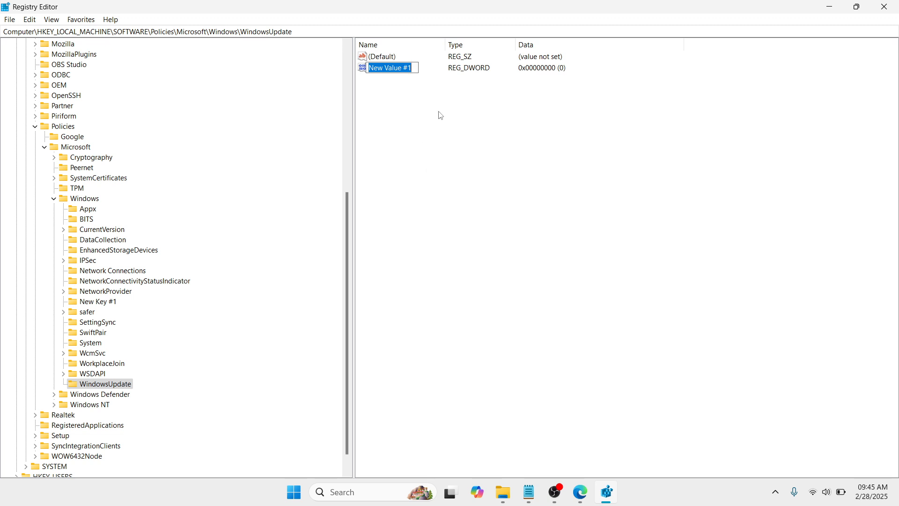
# Copy ExcludeWUDriversInQualityUpdate from the Notepad note and rename the new DWORD value in Registry Editor with it
pyautogui.click(532, 494)
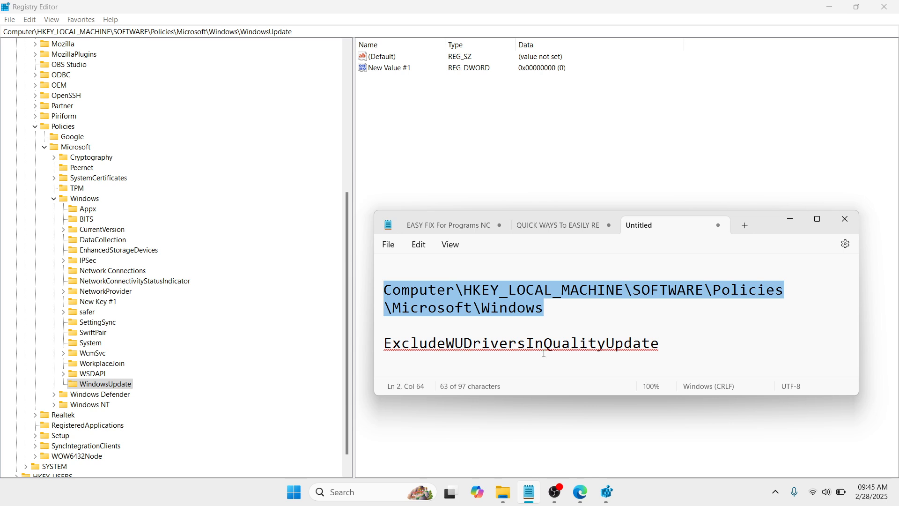
pyautogui.moveTo(666, 344); pyautogui.dragTo(376, 355)
pyautogui.hotkey('ctrl', 'c')
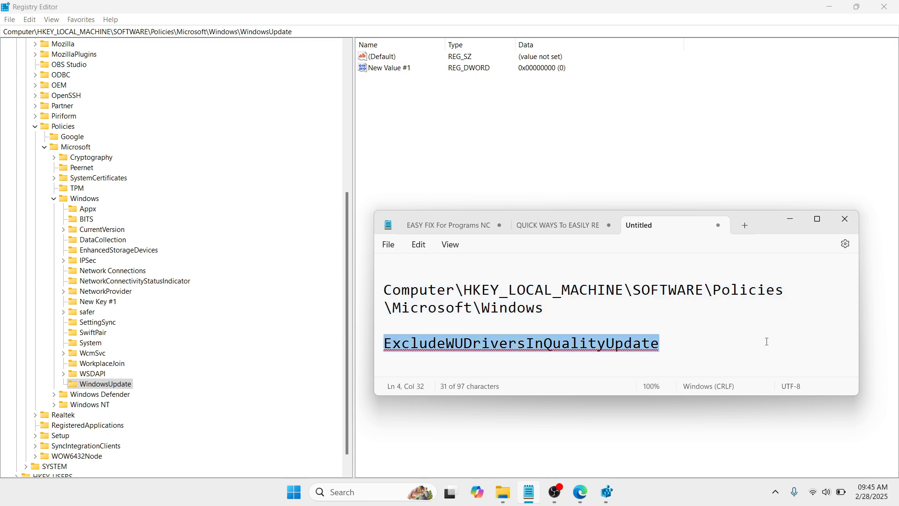
pyautogui.click(785, 218)
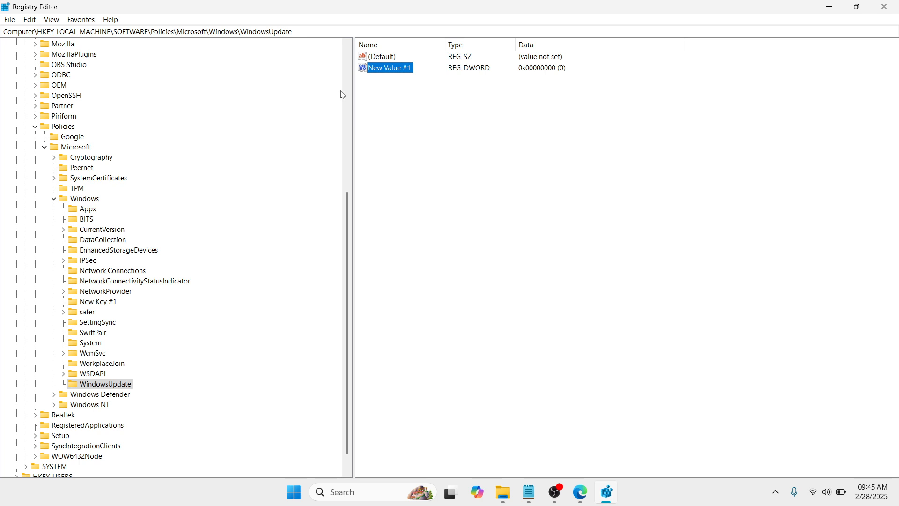
pyautogui.rightClick(385, 69)
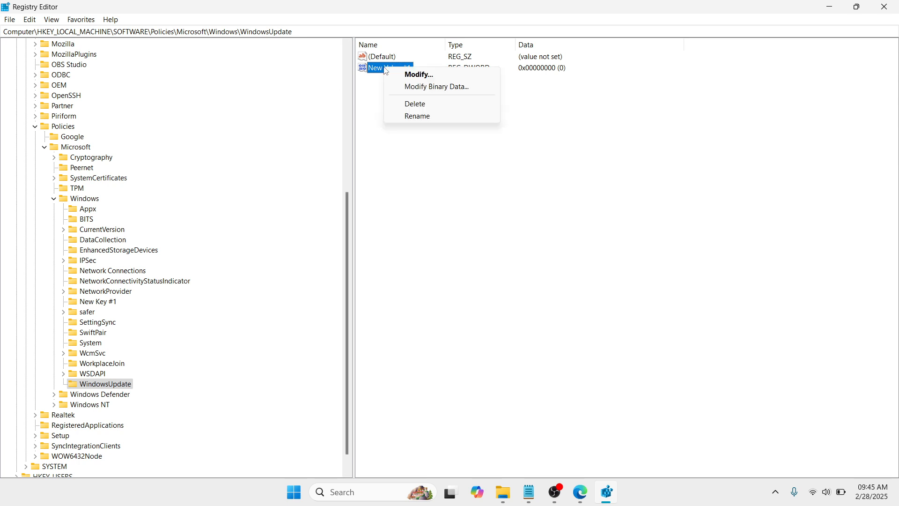
pyautogui.click(426, 117)
pyautogui.hotkey('ctrl', 'v')
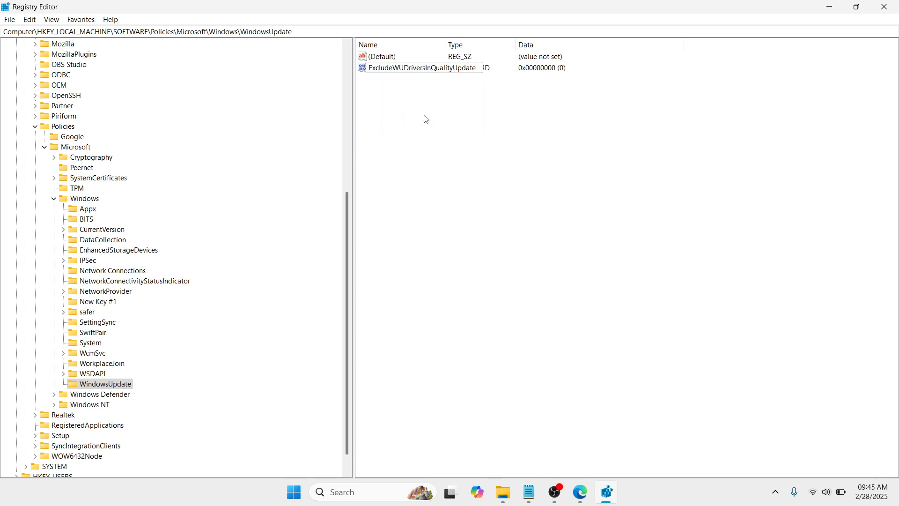
pyautogui.press('Return')
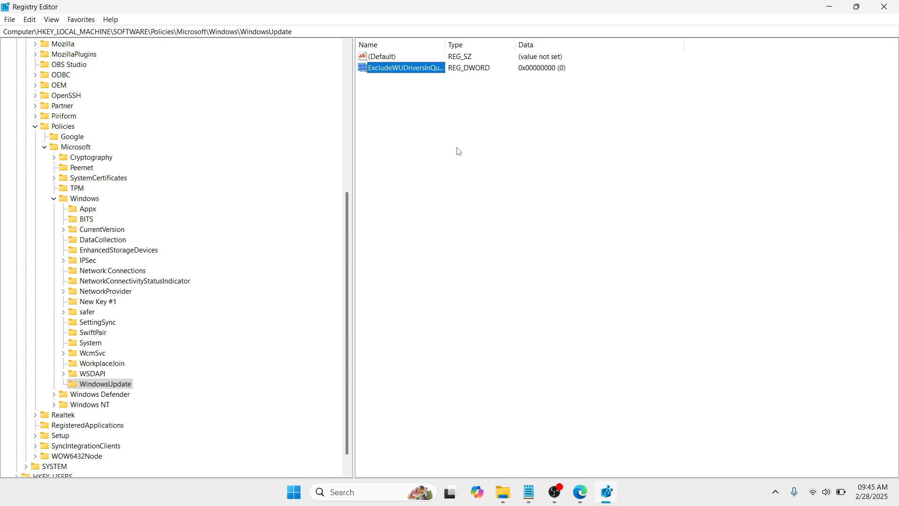
# Set the value data of ExcludeWUDriversInQualityUpdate to 1 and close Registry Editor
pyautogui.rightClick(402, 70)
pyautogui.click(426, 74)
pyautogui.moveTo(177, 59); pyautogui.dragTo(451, 24)
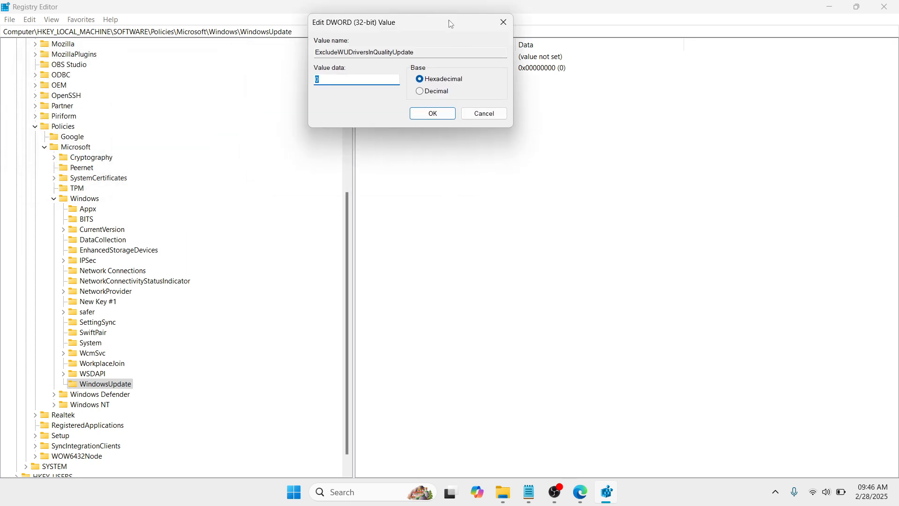
pyautogui.click(338, 77)
pyautogui.press('BackSpace')
pyautogui.click(421, 113)
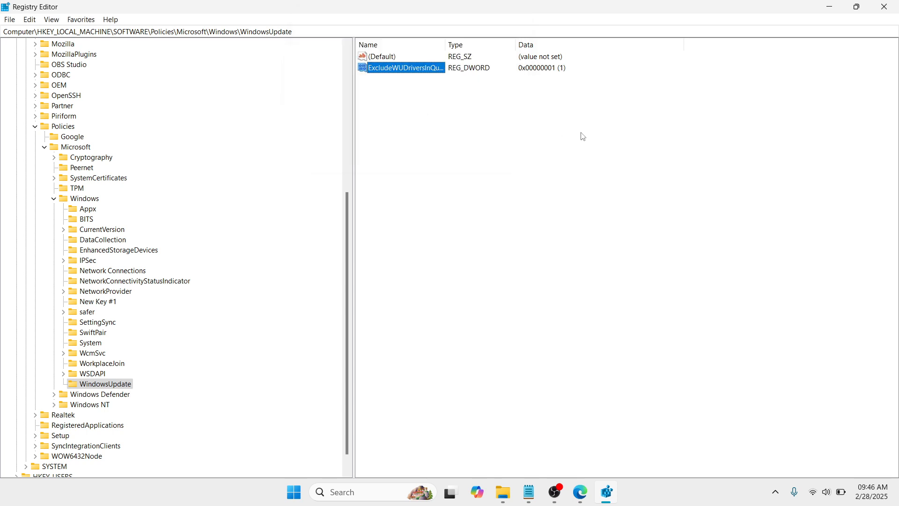
pyautogui.click(884, 10)
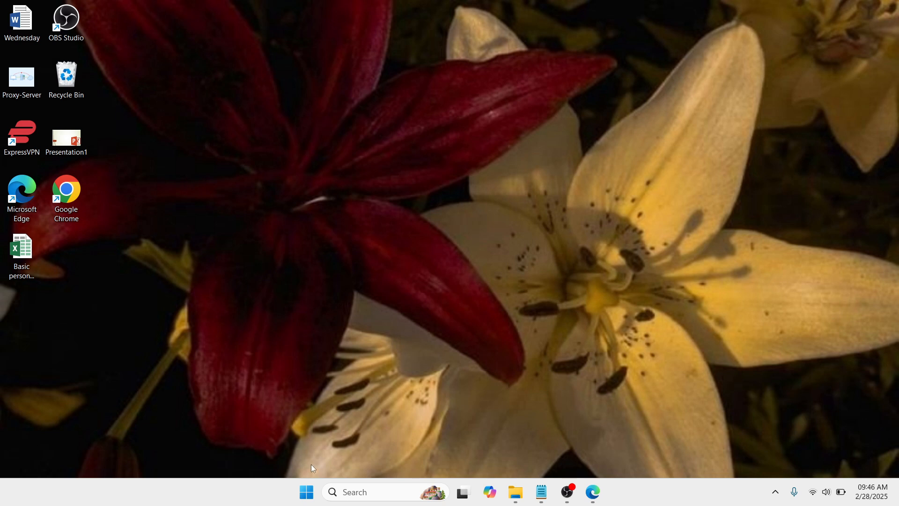
# Open Device Manager and maximize its window
pyautogui.rightClick(312, 492)
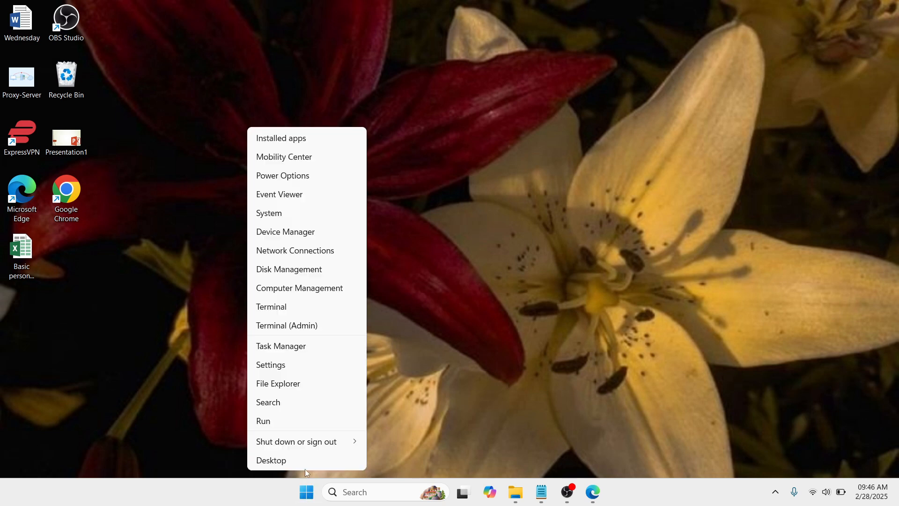
pyautogui.click(290, 233)
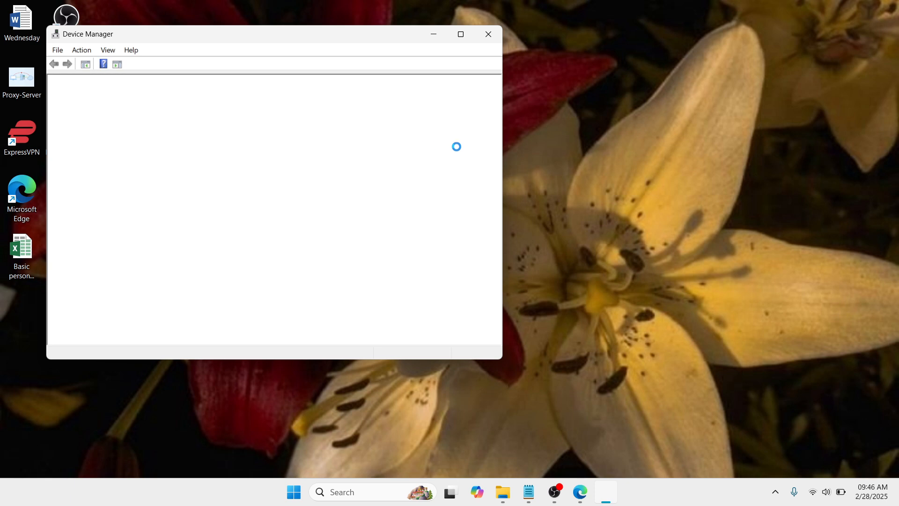
pyautogui.click(461, 33)
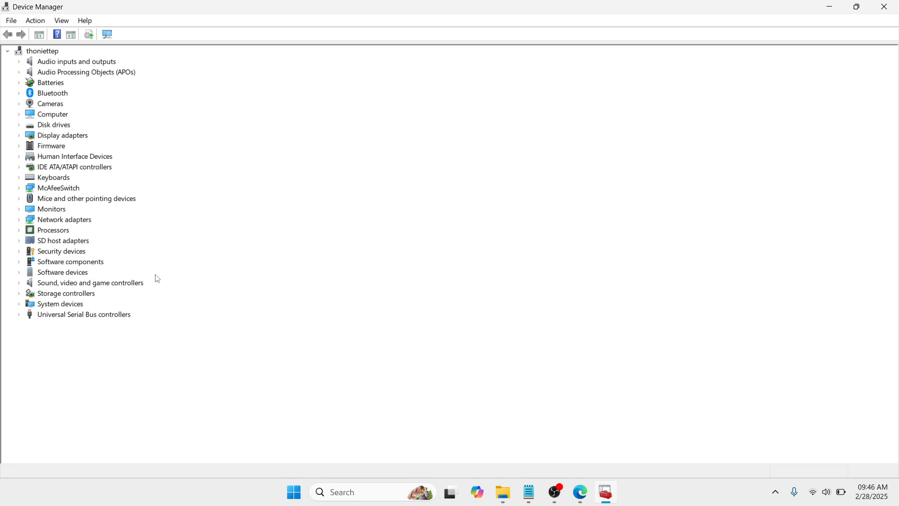
# Expand the Keyboards category and bring up the Uninstall Device confirmation for the Standard PS/2 Keyboard
pyautogui.click(63, 179)
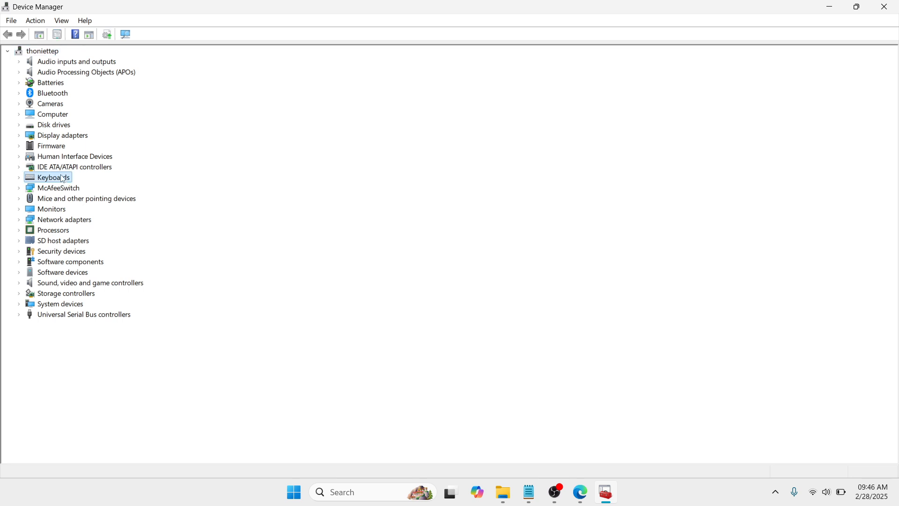
pyautogui.click(18, 178)
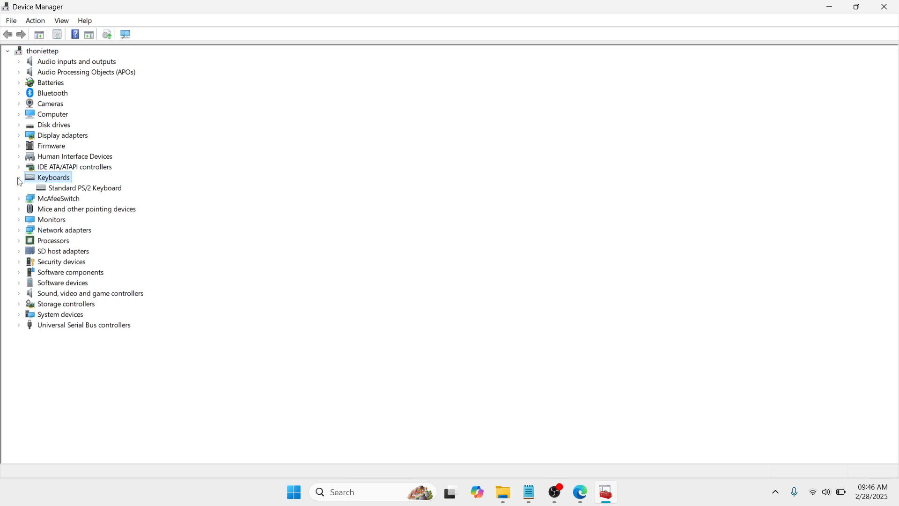
pyautogui.click(76, 189)
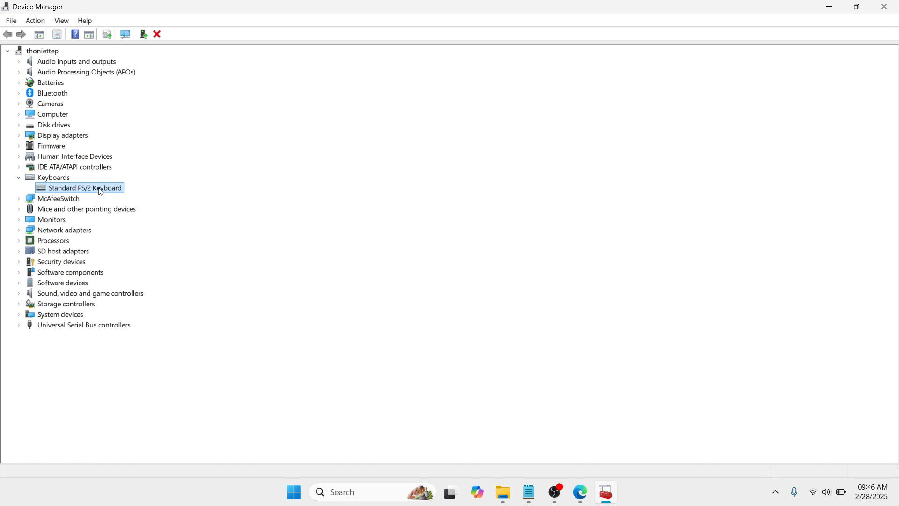
pyautogui.rightClick(100, 193)
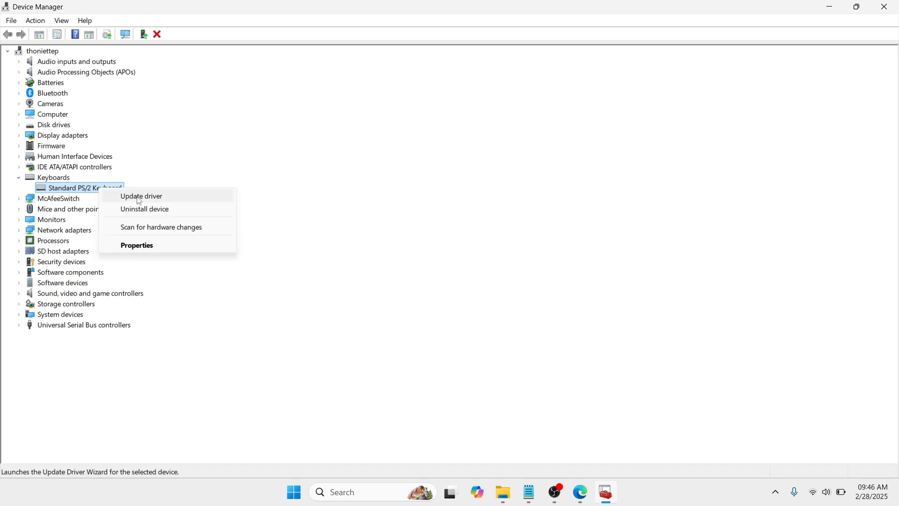
pyautogui.click(139, 210)
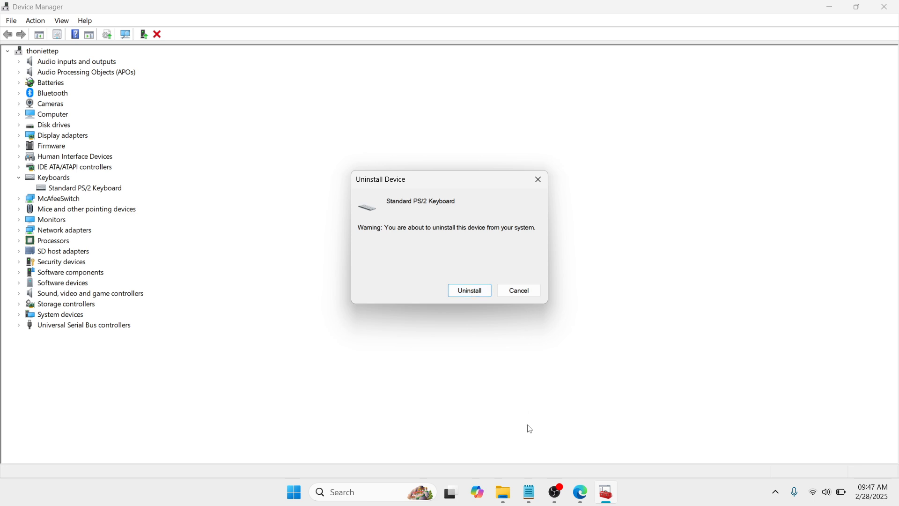
pyautogui.click(555, 496)
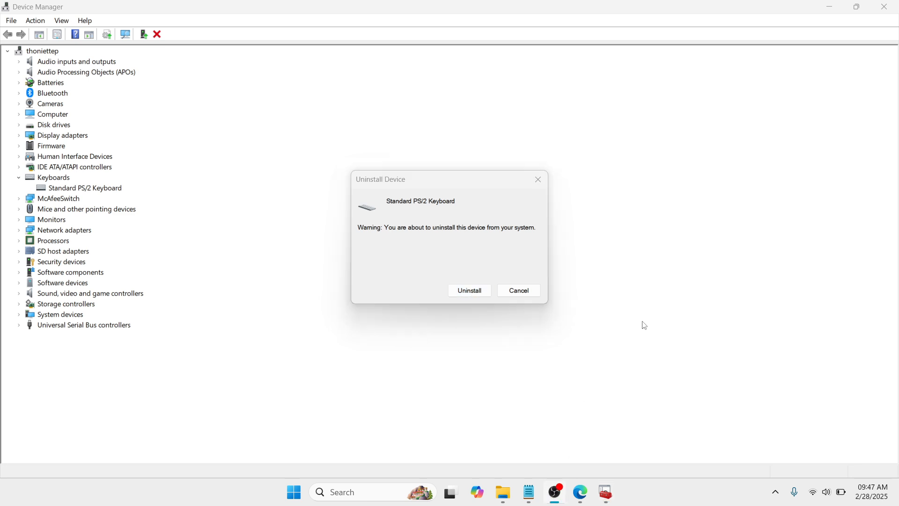